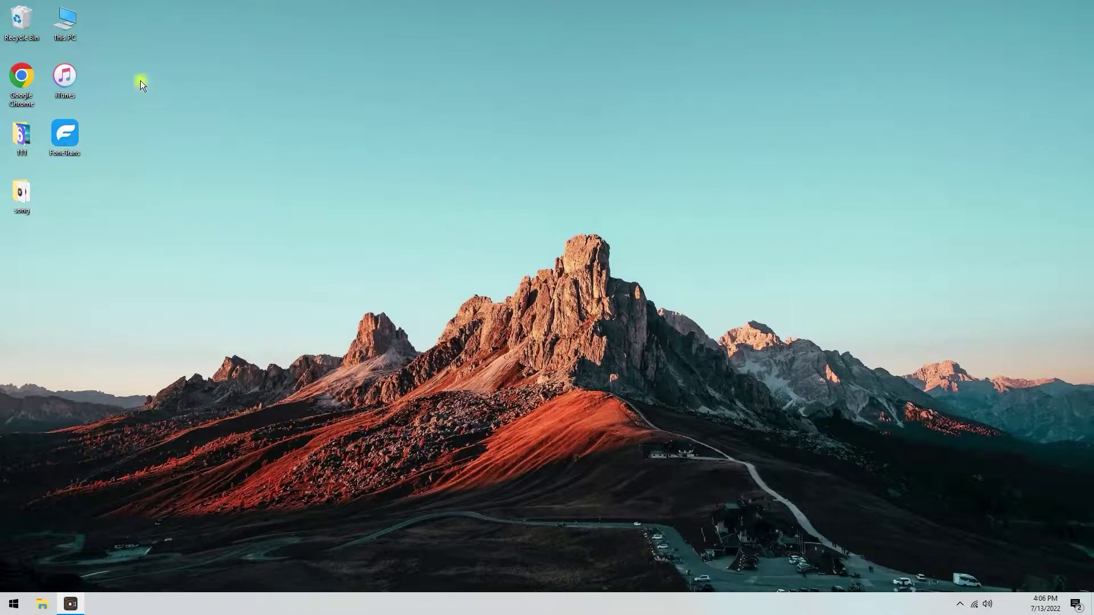
# Close iTunes, then search for and install iTunes from the Microsoft Store
pyautogui.doubleClick(71, 77)
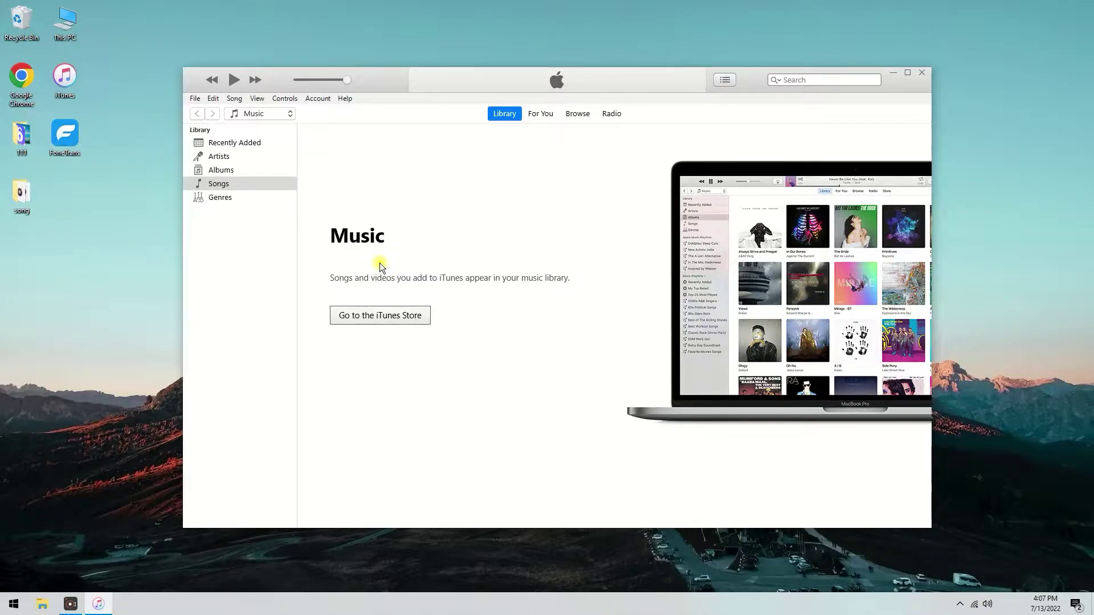
pyautogui.click(922, 74)
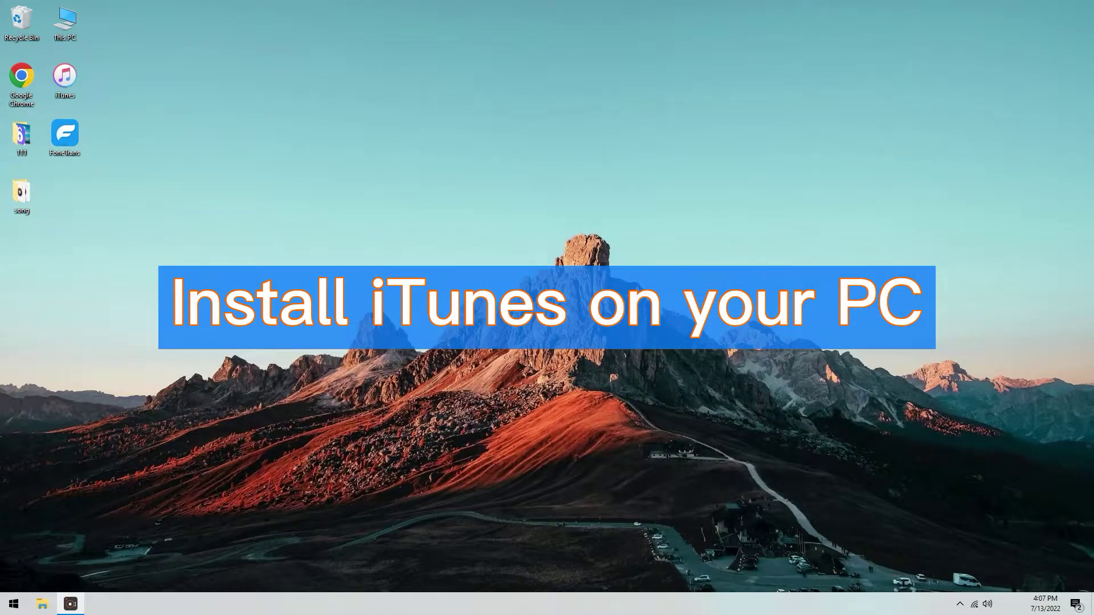
pyautogui.click(10, 608)
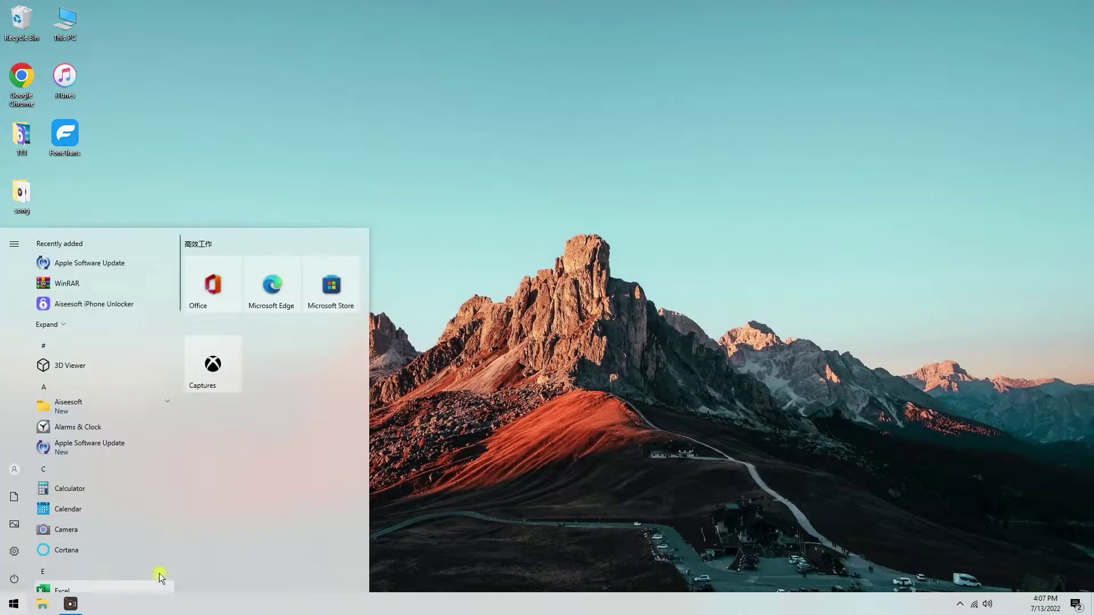
pyautogui.click(340, 292)
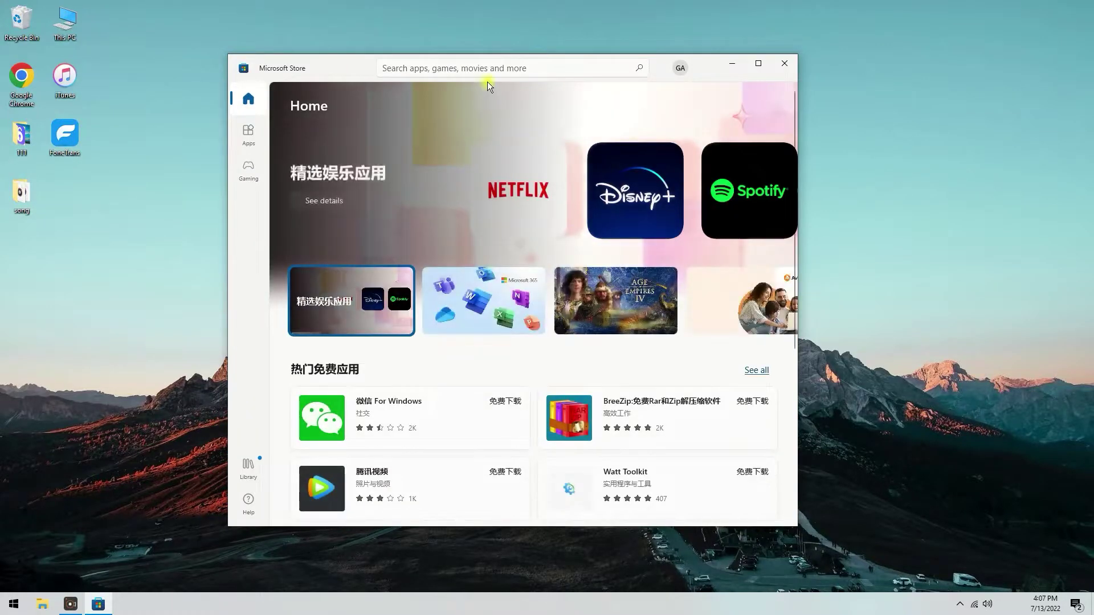
pyautogui.click(488, 68)
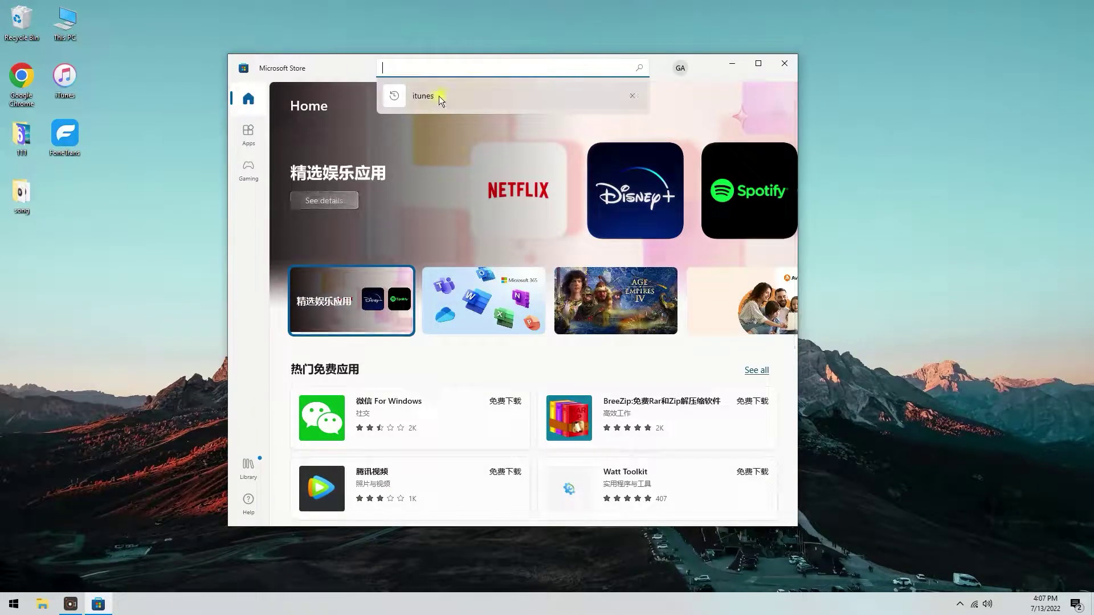
pyautogui.click(439, 96)
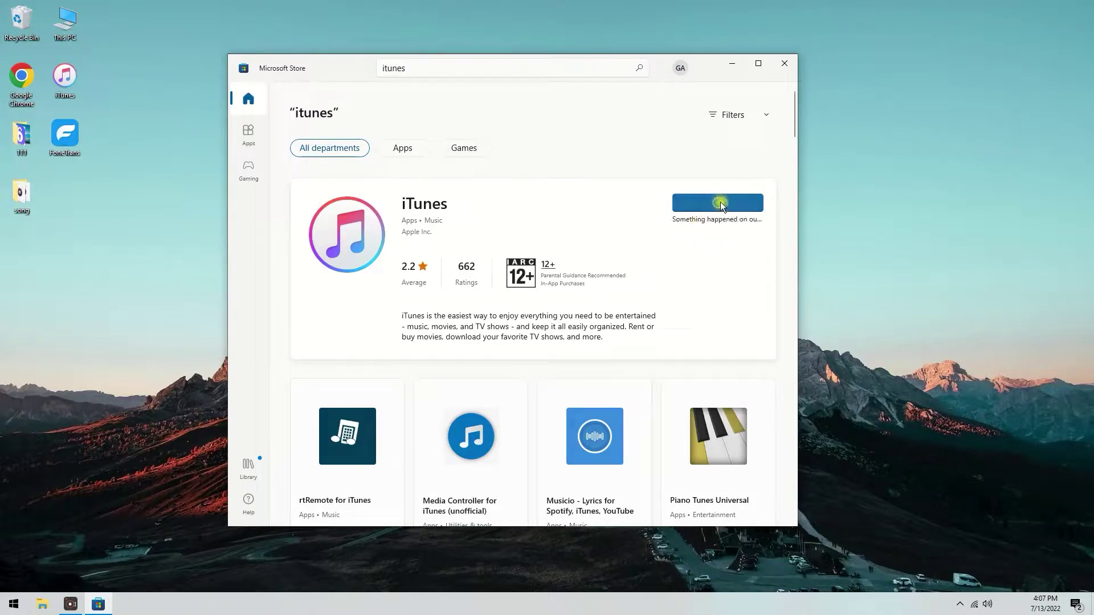
pyautogui.click(721, 203)
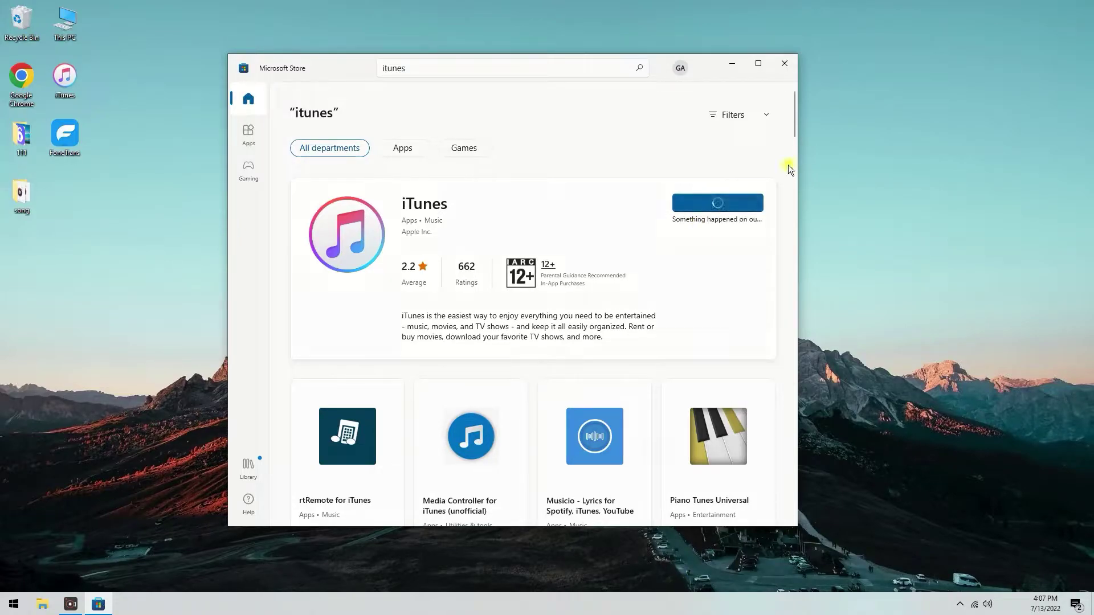
pyautogui.click(787, 67)
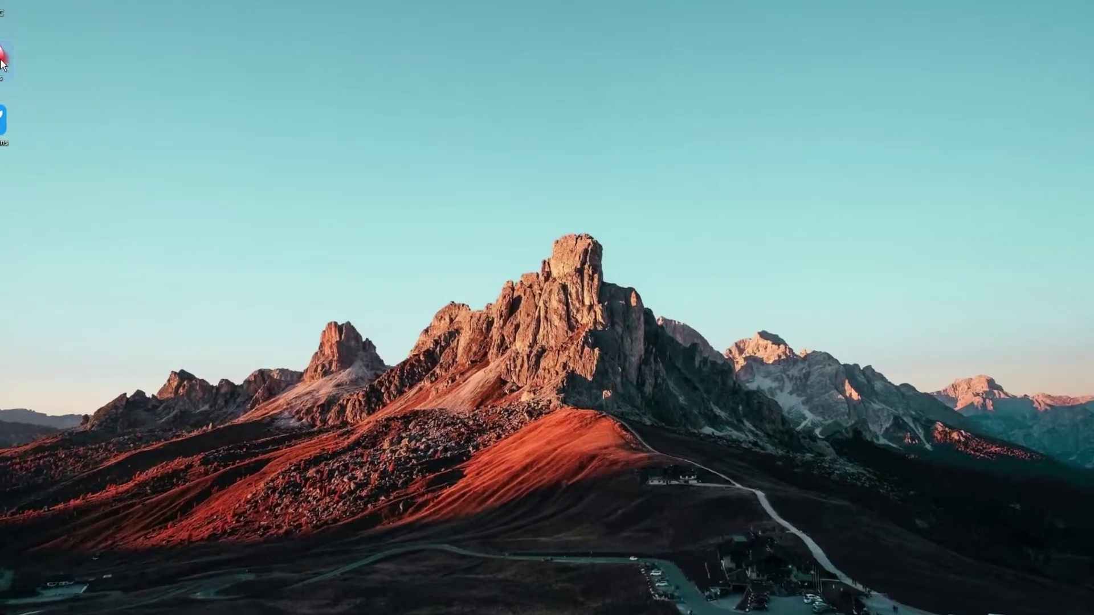
# Relaunch iTunes, check for updates under Help, and accept downloading version 12.12.4
pyautogui.doubleClick(3, 60)
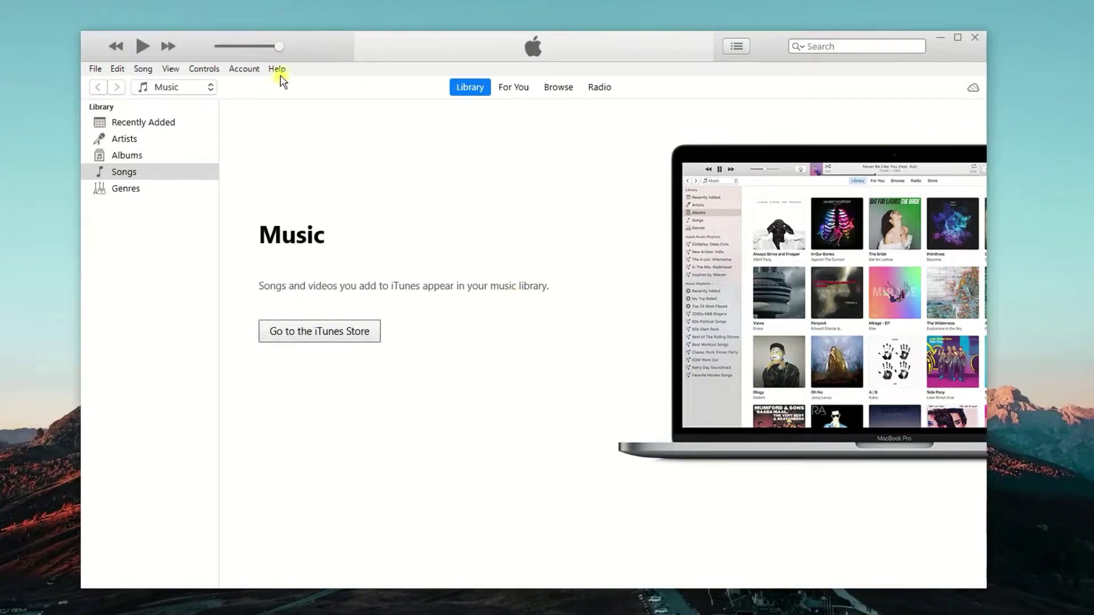
pyautogui.click(279, 69)
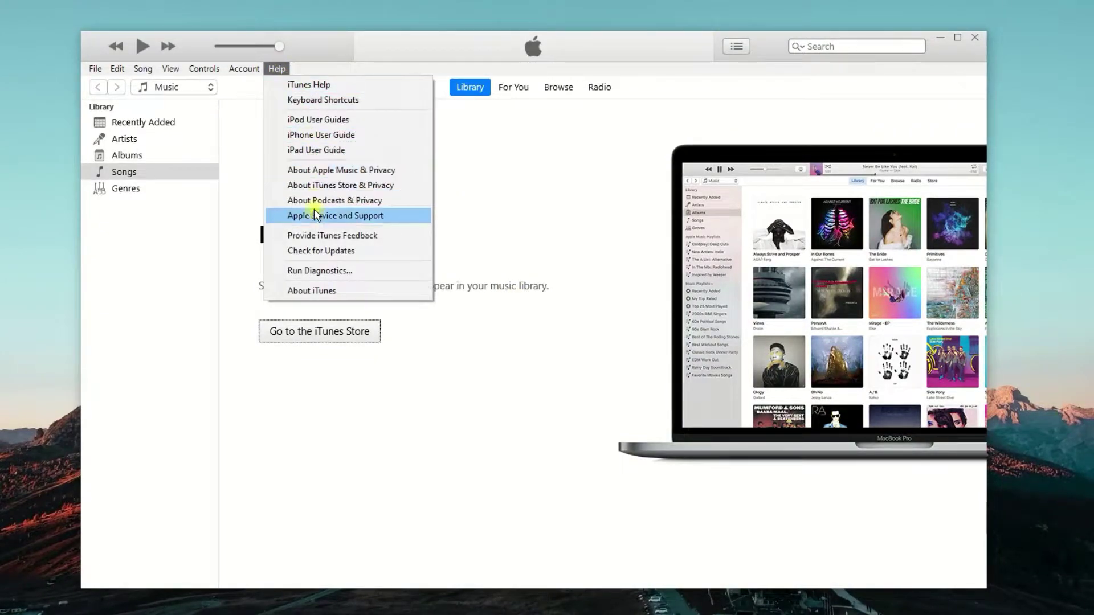
pyautogui.click(320, 251)
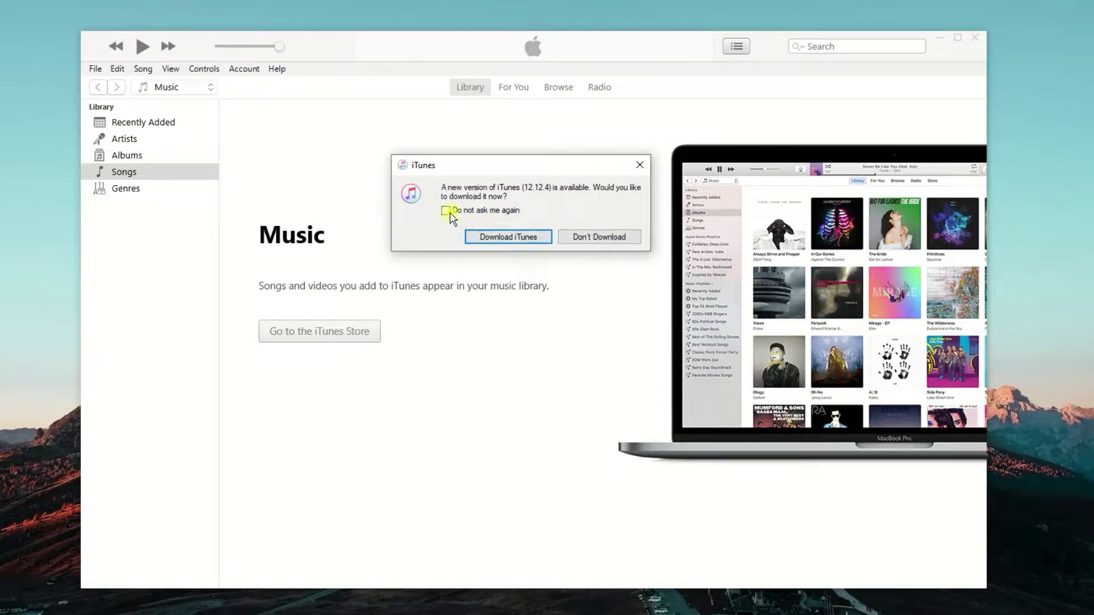
pyautogui.click(514, 238)
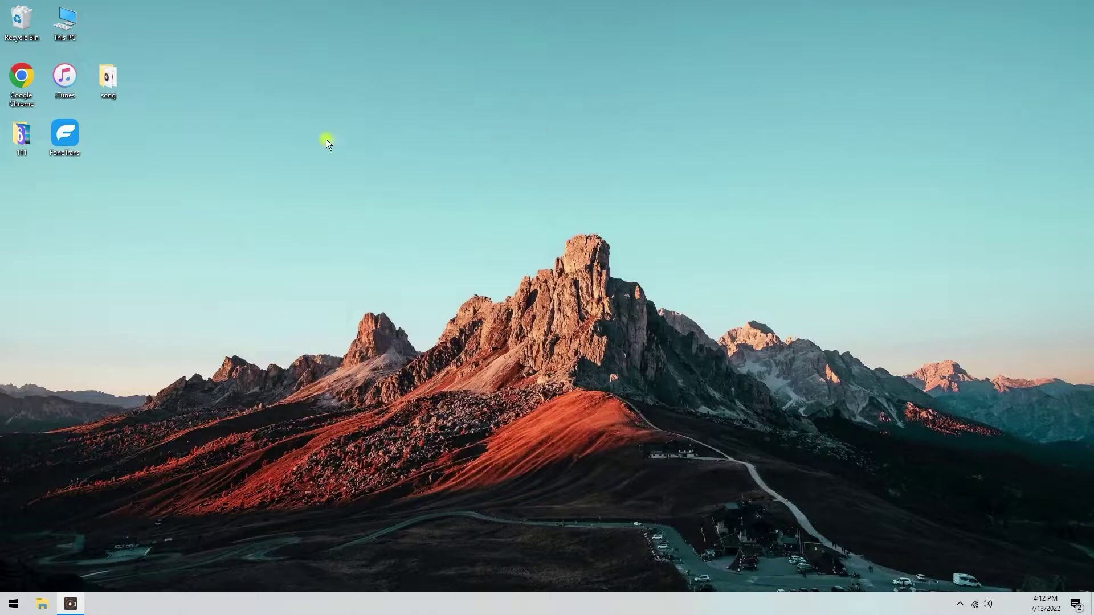
pyautogui.doubleClick(120, 79)
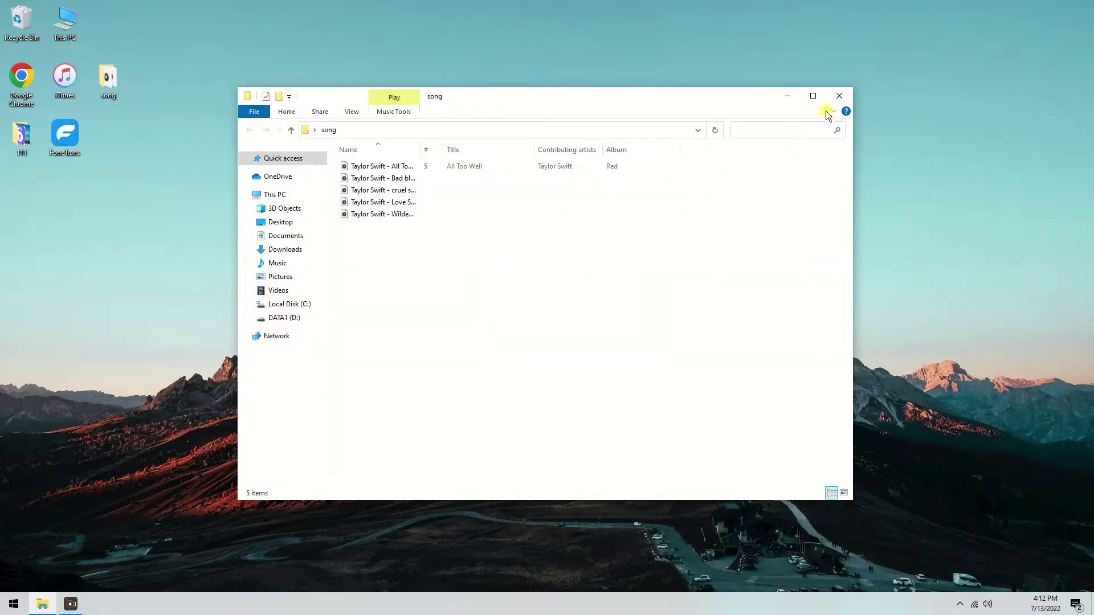
pyautogui.click(838, 98)
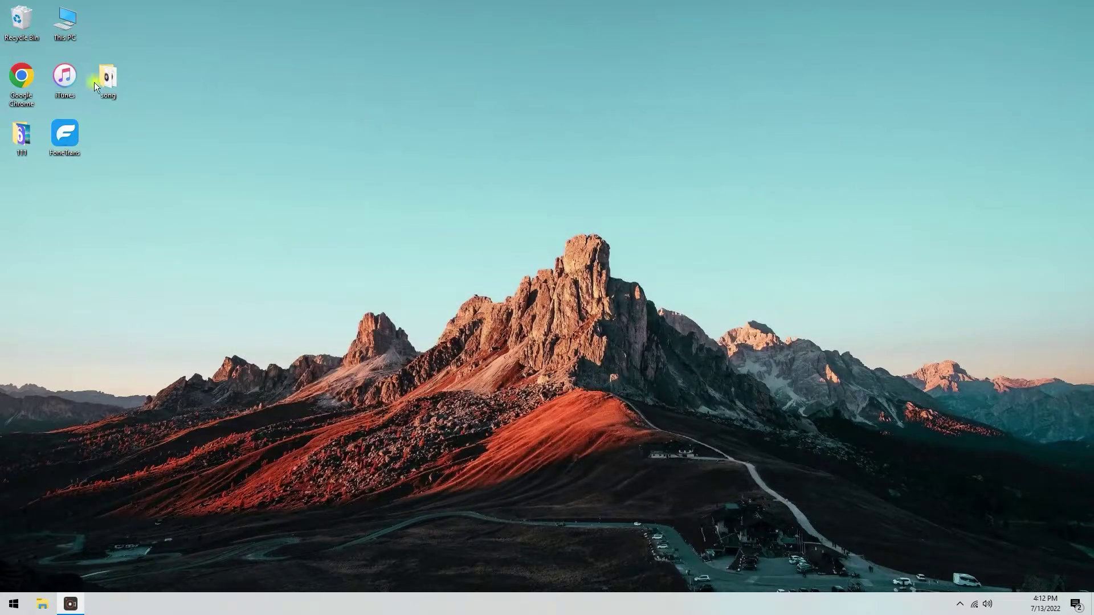
# Import the desktop 'song' folder so five Taylor Swift tracks appear in Songs
pyautogui.click(276, 180)
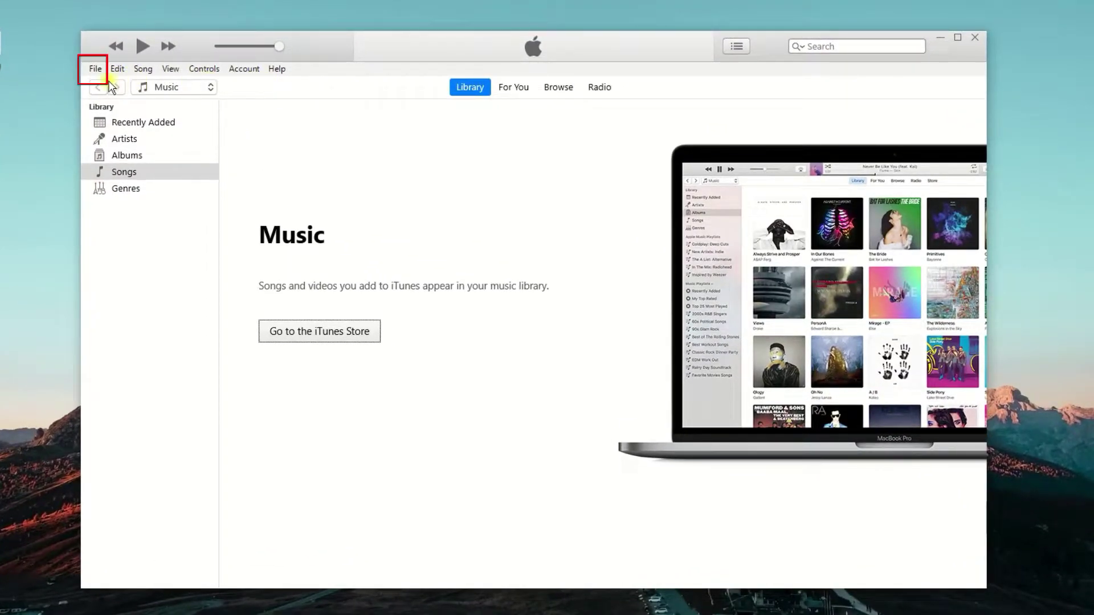
pyautogui.click(97, 69)
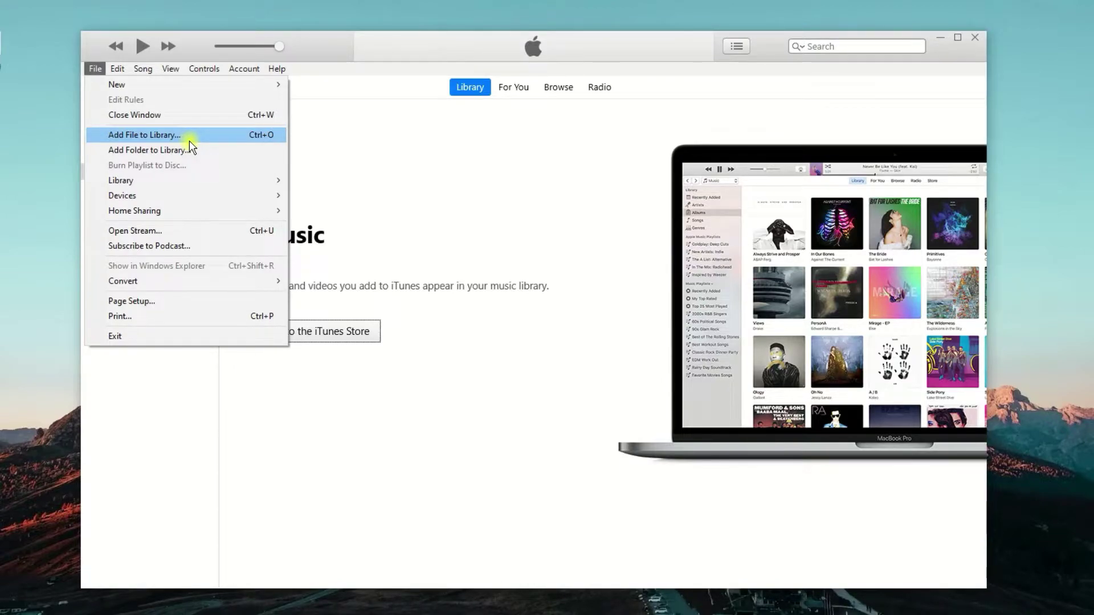
pyautogui.click(173, 149)
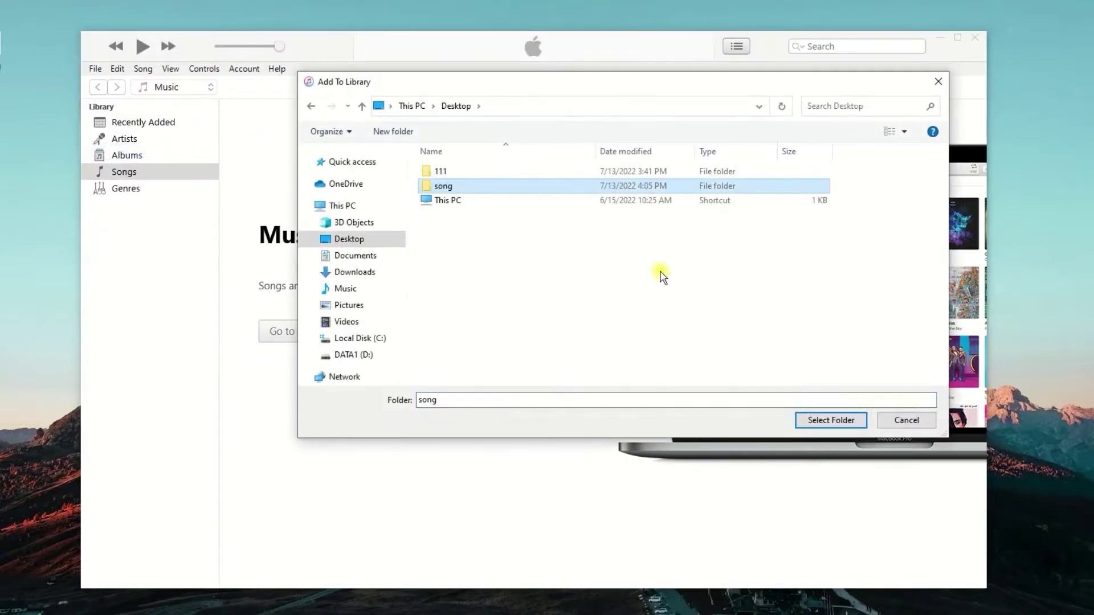
pyautogui.click(820, 422)
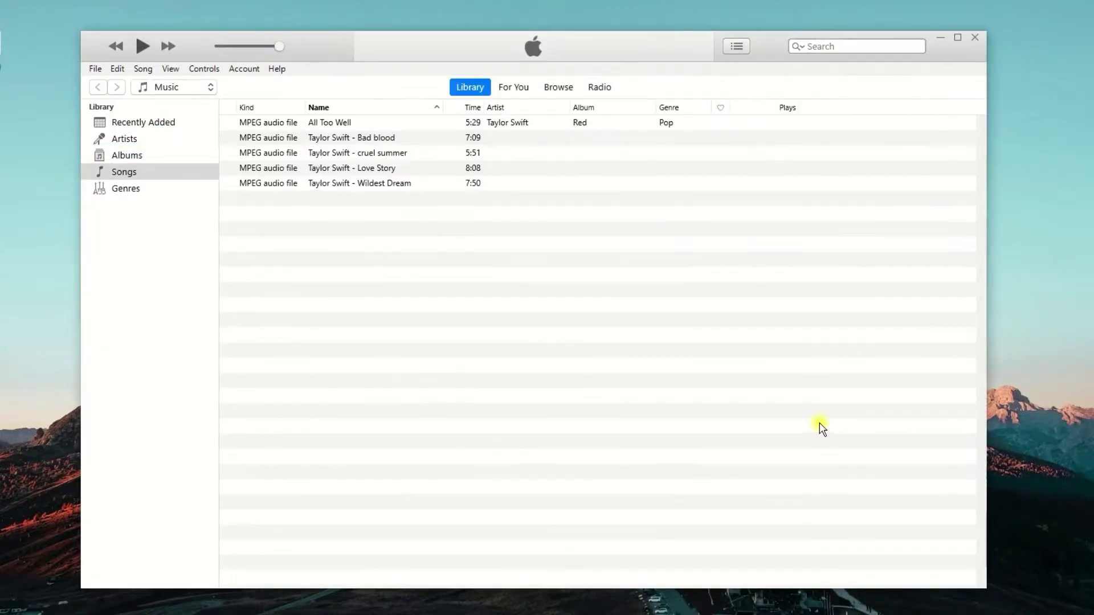
# Show recently added music, then allow this computer to access the connected iPhone
pyautogui.click(146, 125)
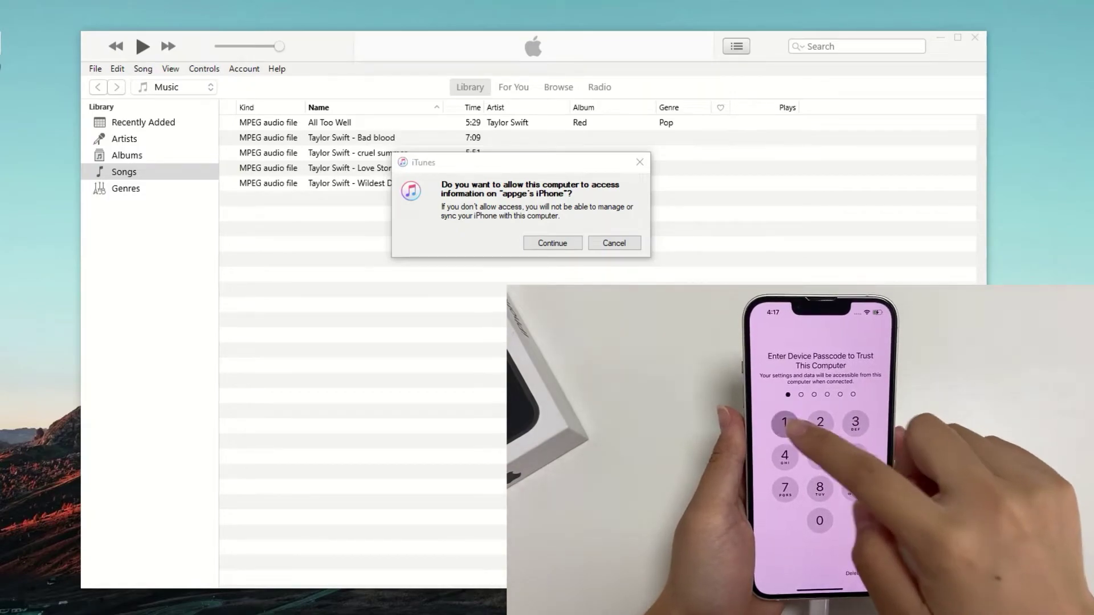
pyautogui.click(570, 244)
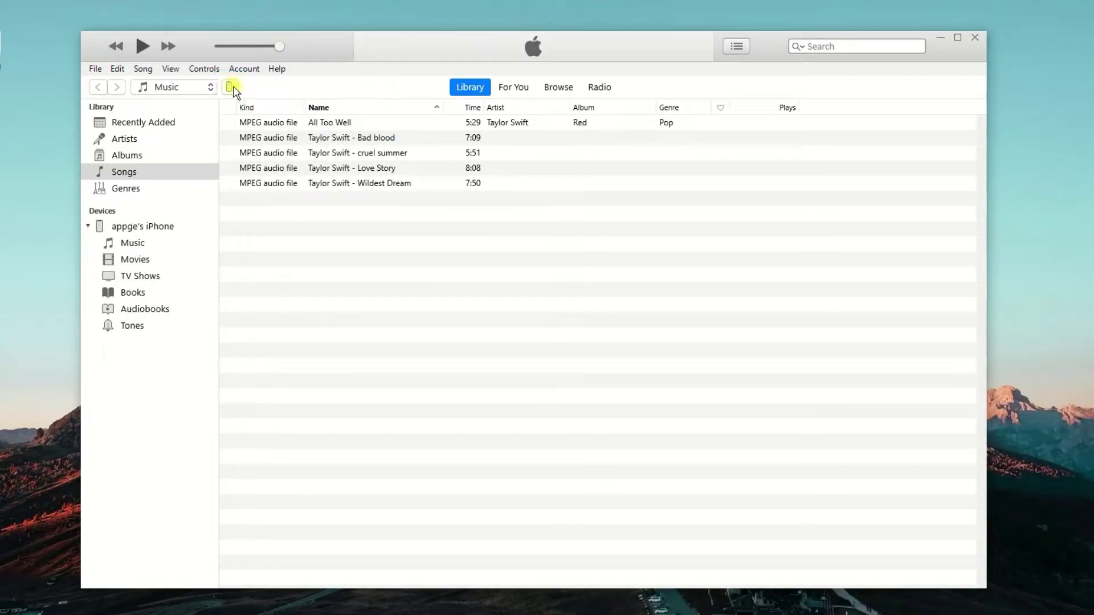
# Turn on Sync Music with the entire 5-song library on the iPhone and apply
pyautogui.click(232, 87)
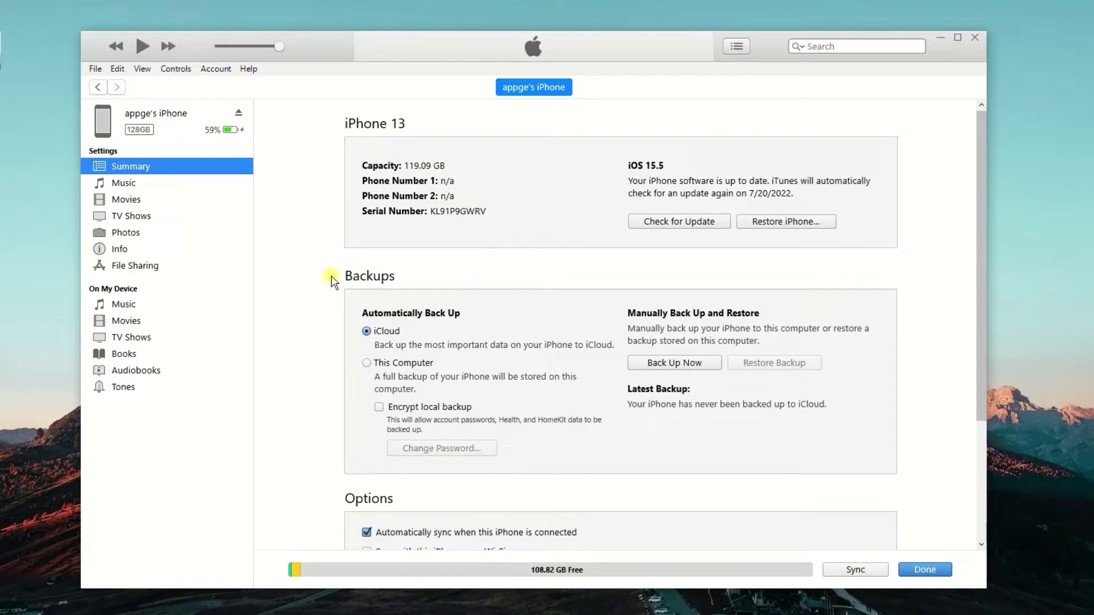
pyautogui.click(135, 184)
pyautogui.click(294, 125)
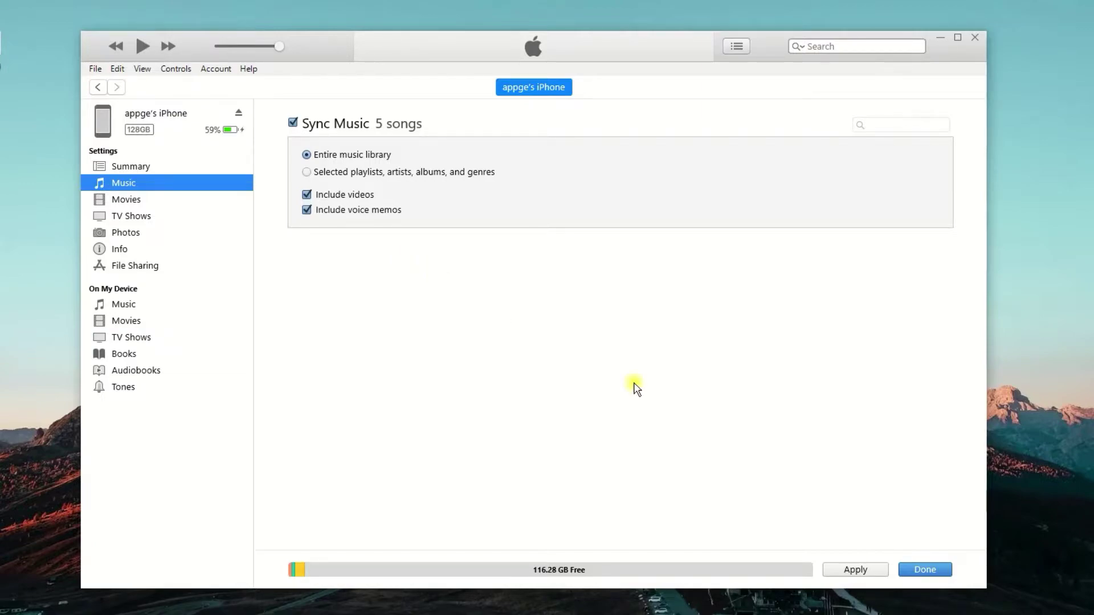
pyautogui.click(855, 570)
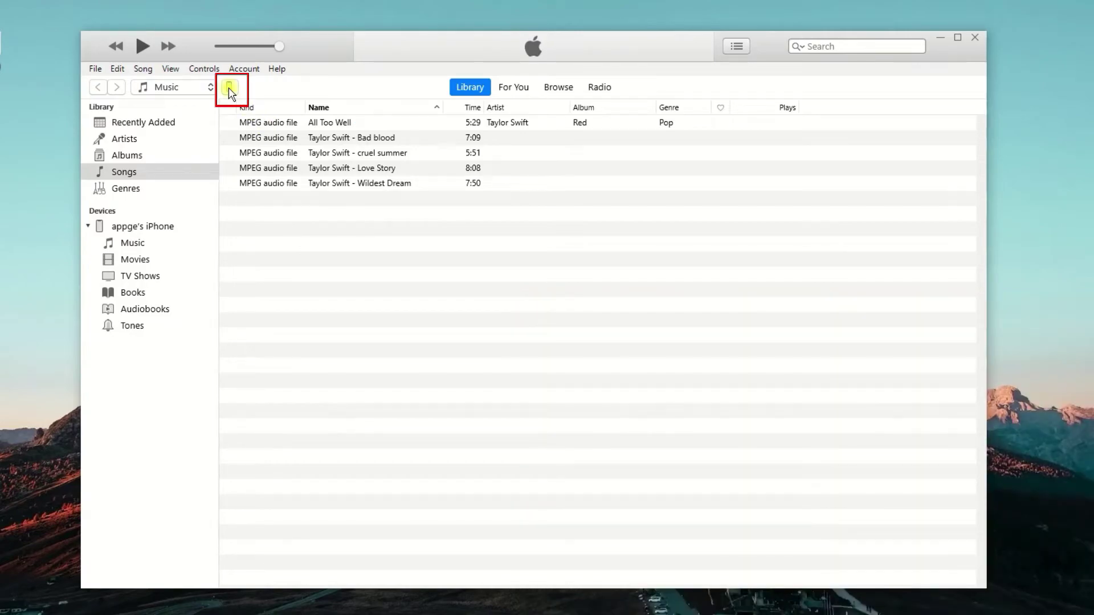
# Tick 'Manually manage music and videos' on the iPhone's Summary page and apply it
pyautogui.click(228, 89)
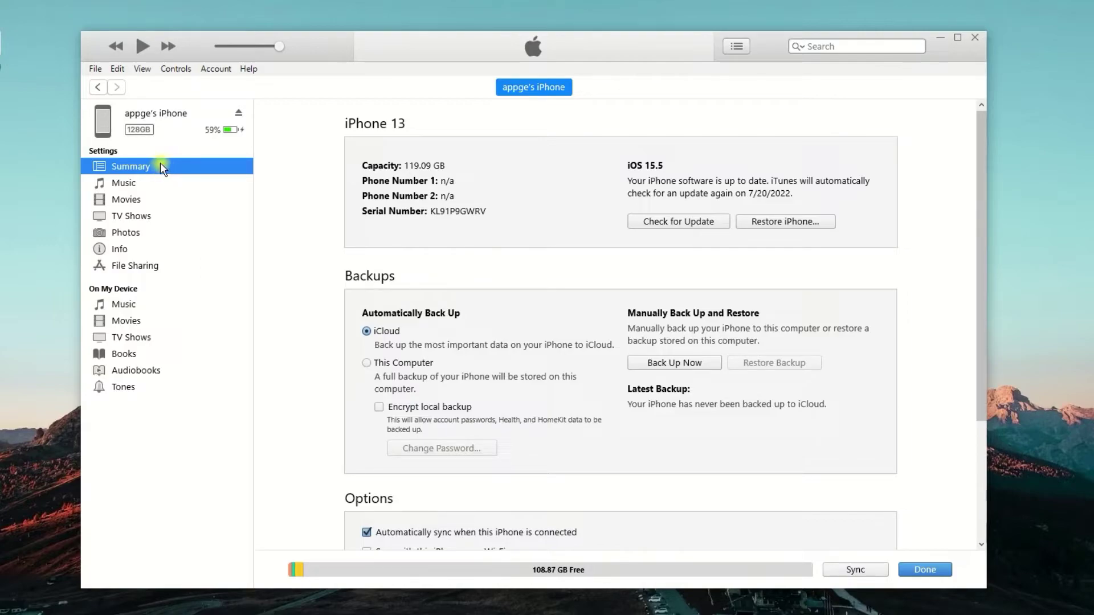
pyautogui.click(178, 170)
pyautogui.scroll(-3, 542, 266)
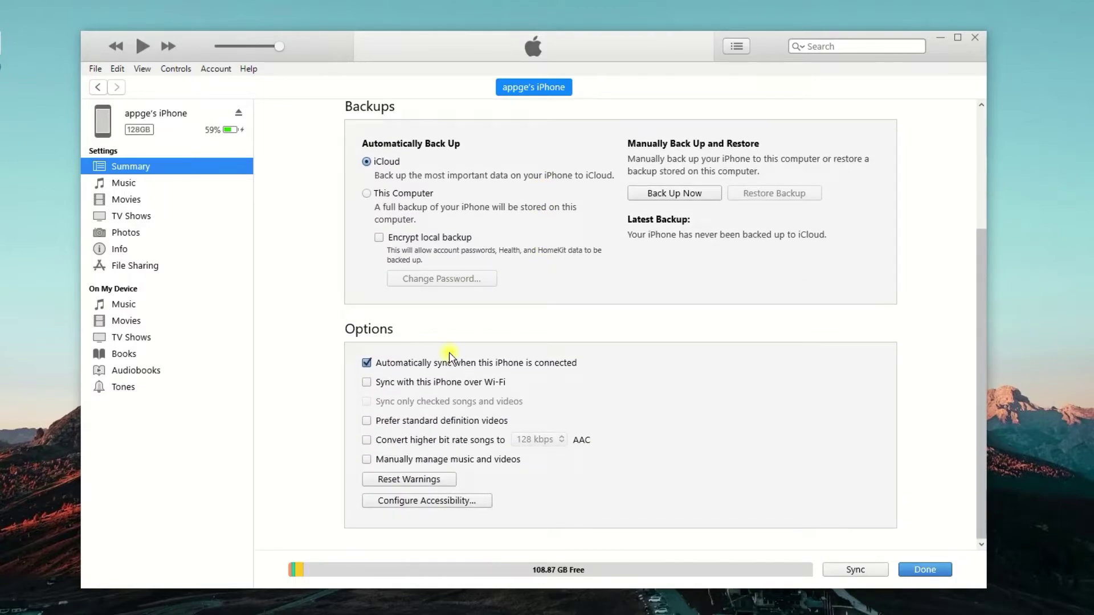
pyautogui.click(366, 460)
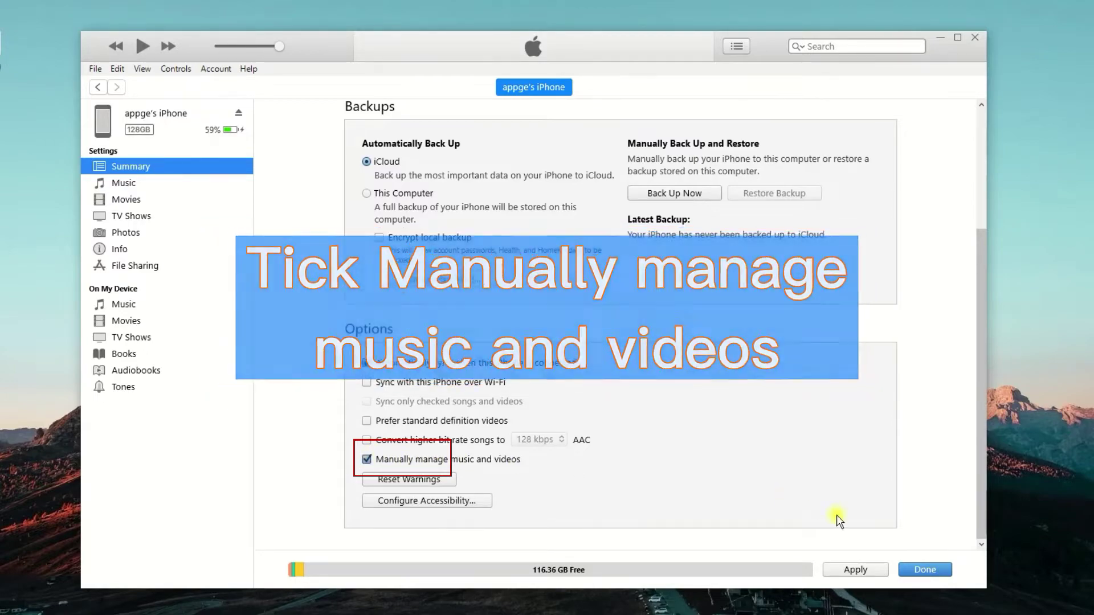
pyautogui.click(843, 570)
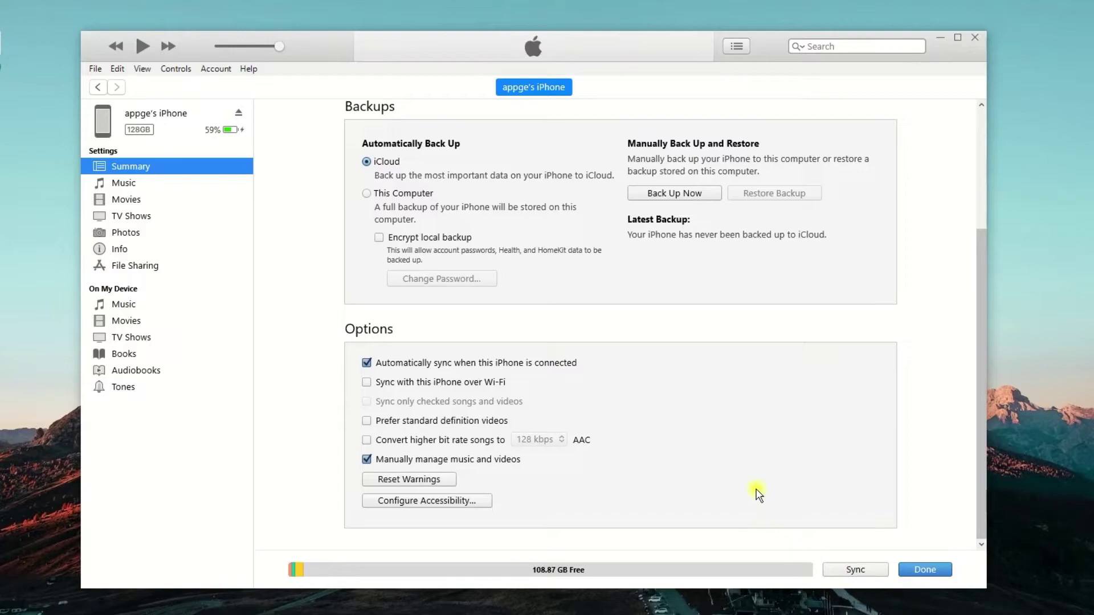
# Drag 'Bad blood' from the Artists view onto the iPhone's Music and view its songs
pyautogui.click(100, 87)
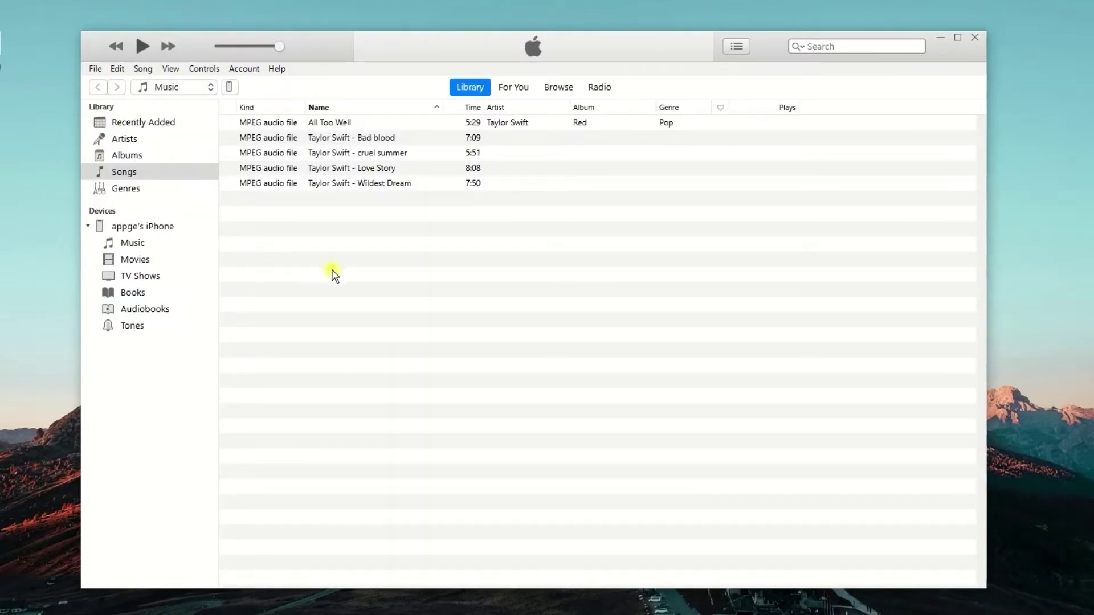
pyautogui.click(124, 140)
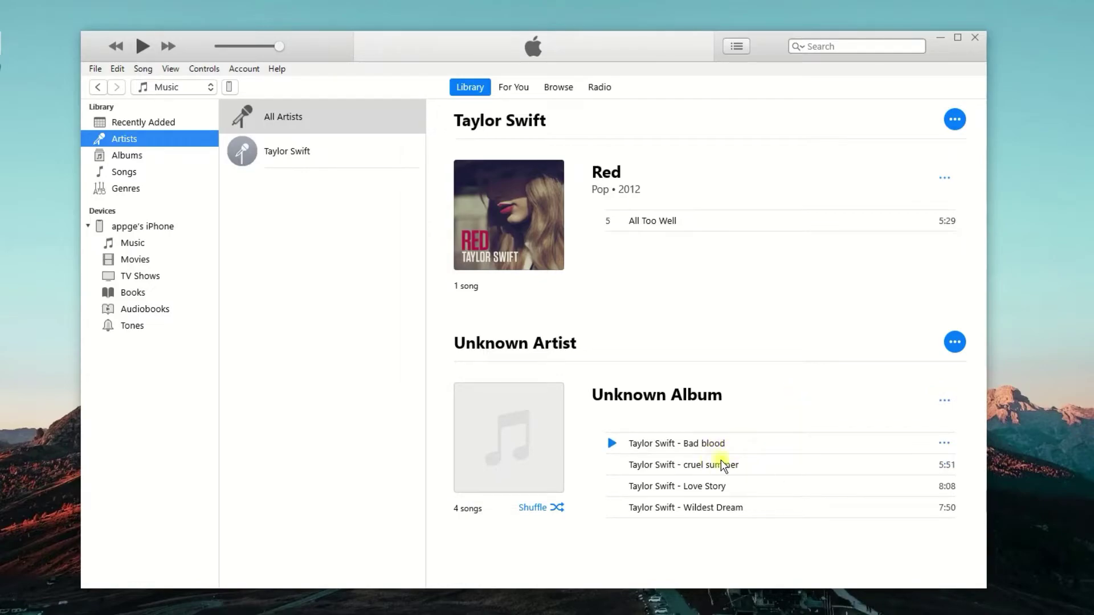
pyautogui.moveTo(706, 444); pyautogui.dragTo(491, 411)
pyautogui.moveTo(241, 349); pyautogui.dragTo(140, 224)
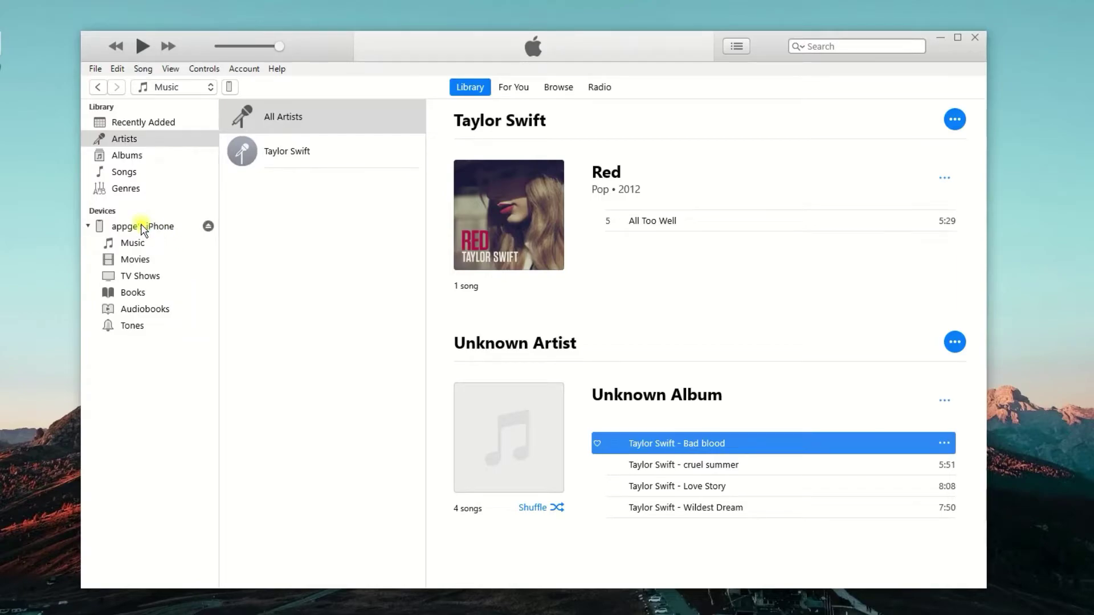
pyautogui.click(138, 241)
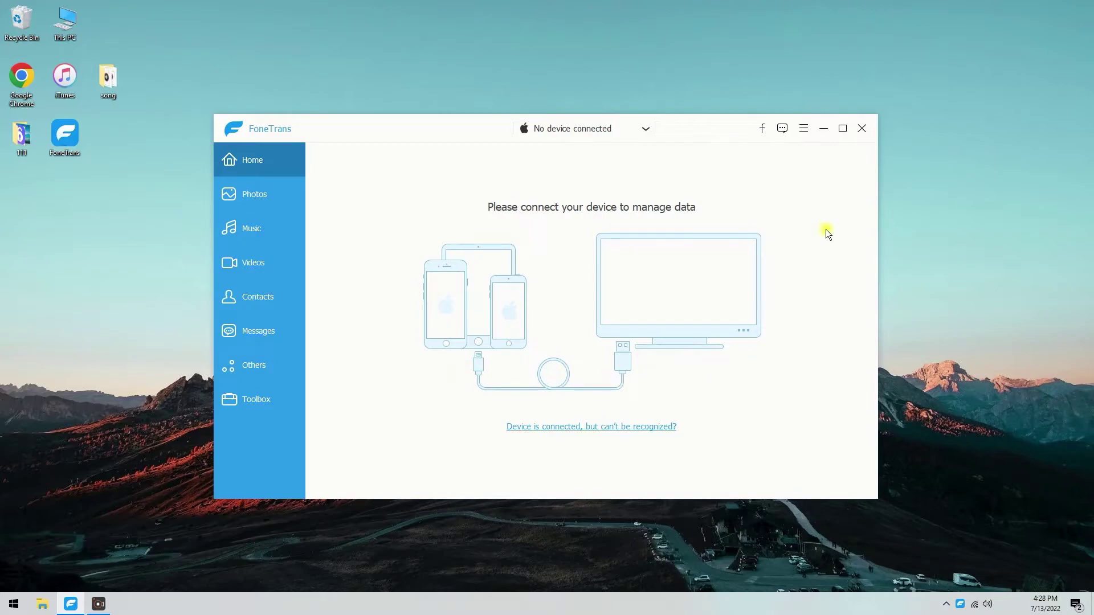
# Close and reopen FoneTrans so it recognizes the connected iPhone 13
pyautogui.click(861, 128)
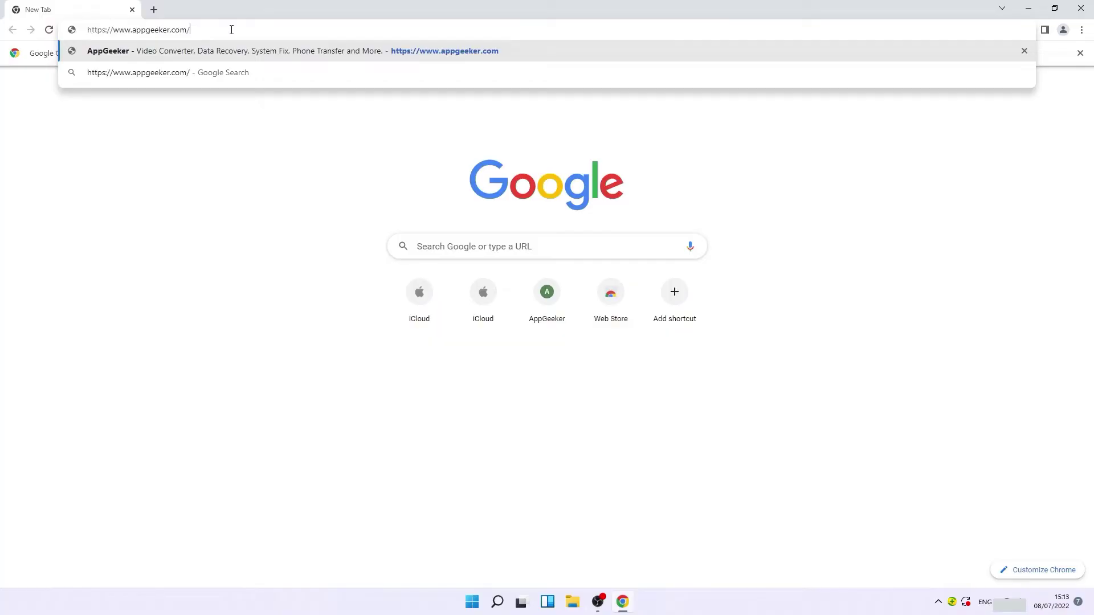
pyautogui.press('Return')
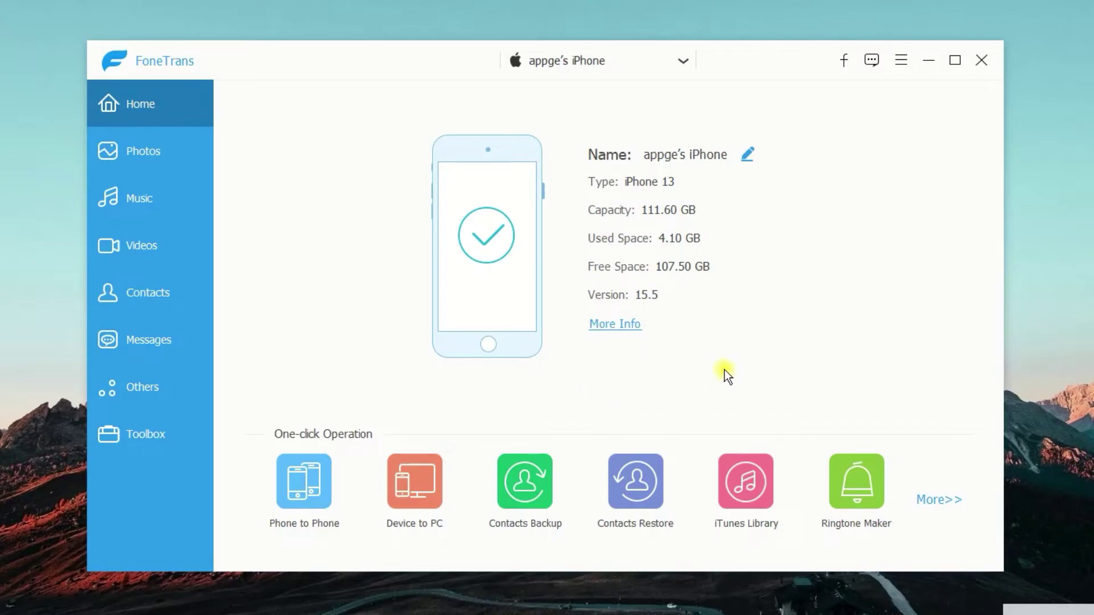
# Show the iPhone's Music section and open the add dropdown listing Add File(s) and Add Folder
pyautogui.click(160, 200)
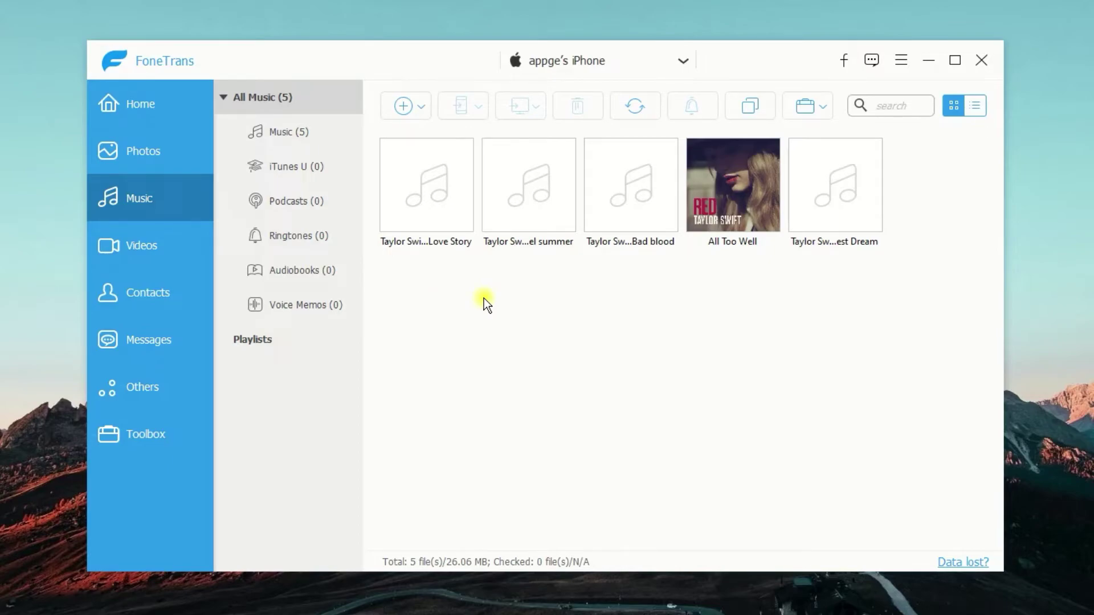
pyautogui.click(417, 110)
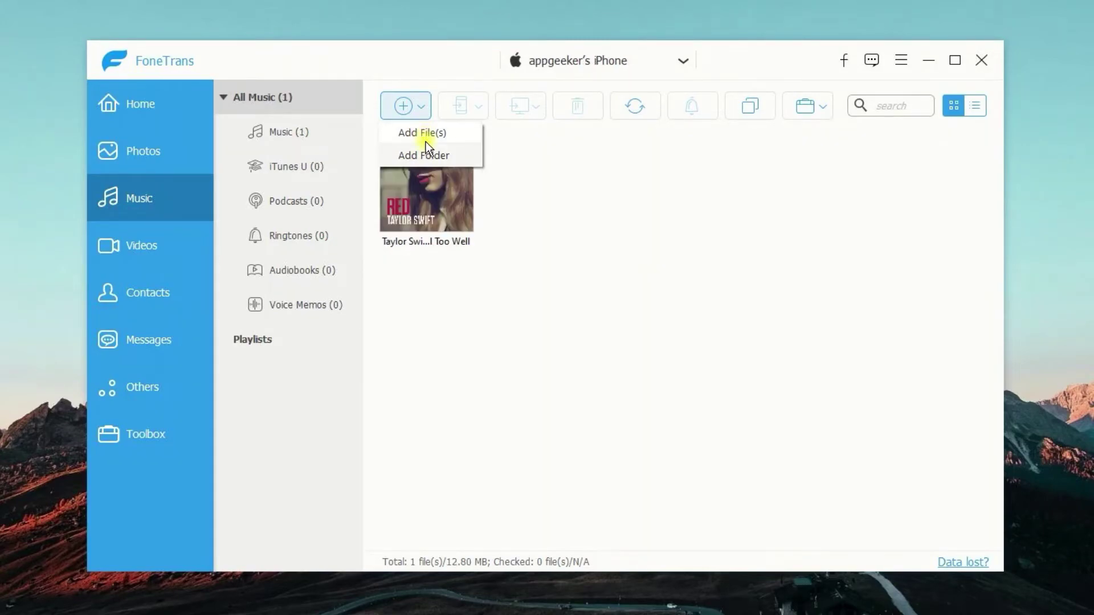
# Add the Desktop 'song' folder to the iPhone and dismiss the success message
pyautogui.click(426, 151)
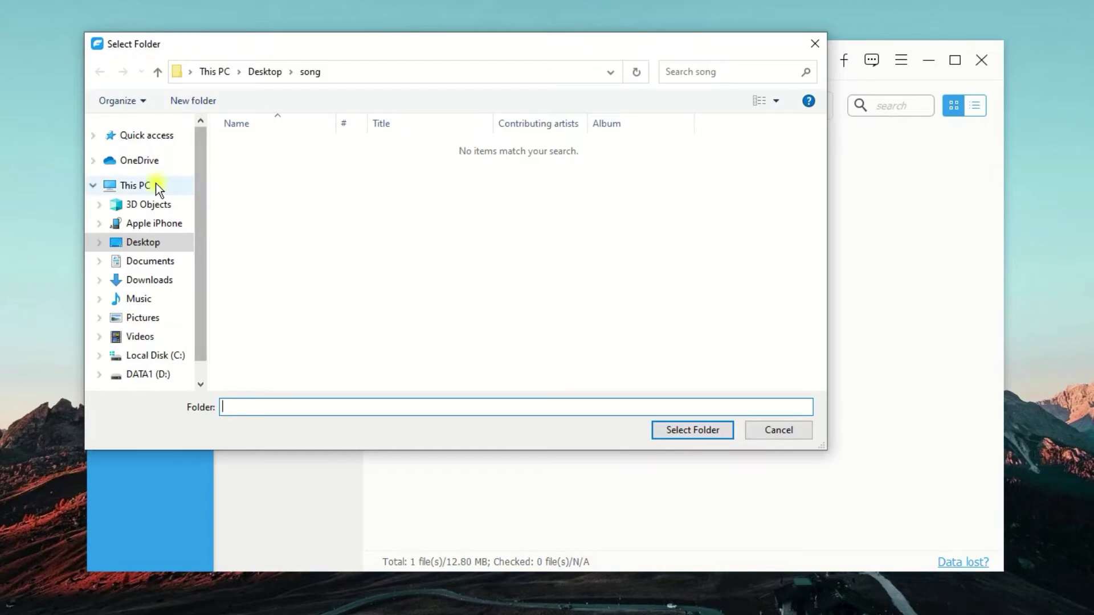
pyautogui.click(146, 242)
pyautogui.click(289, 164)
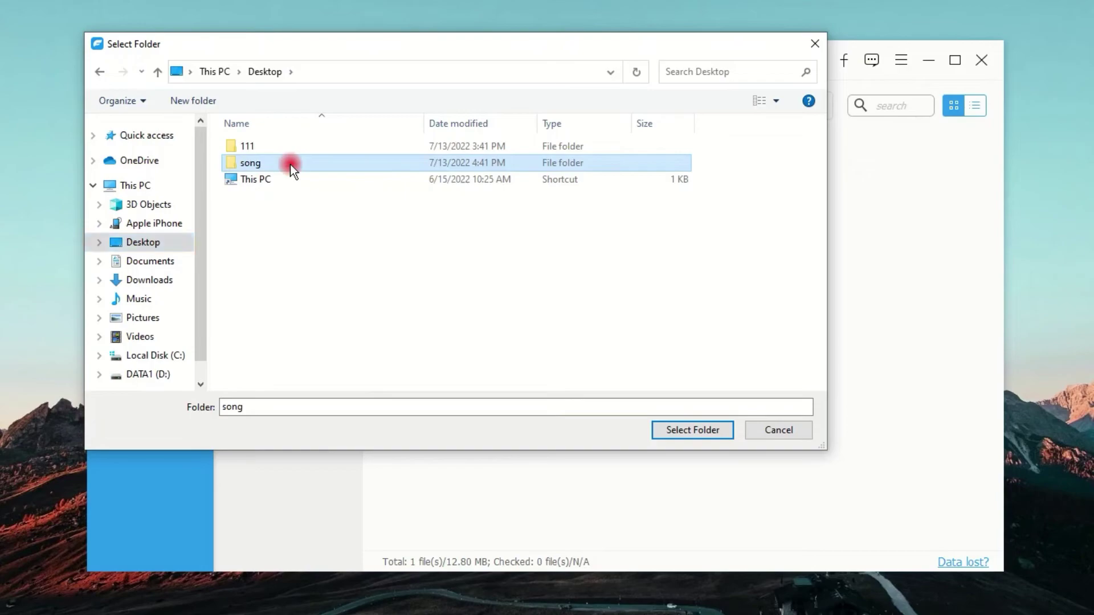
pyautogui.click(688, 435)
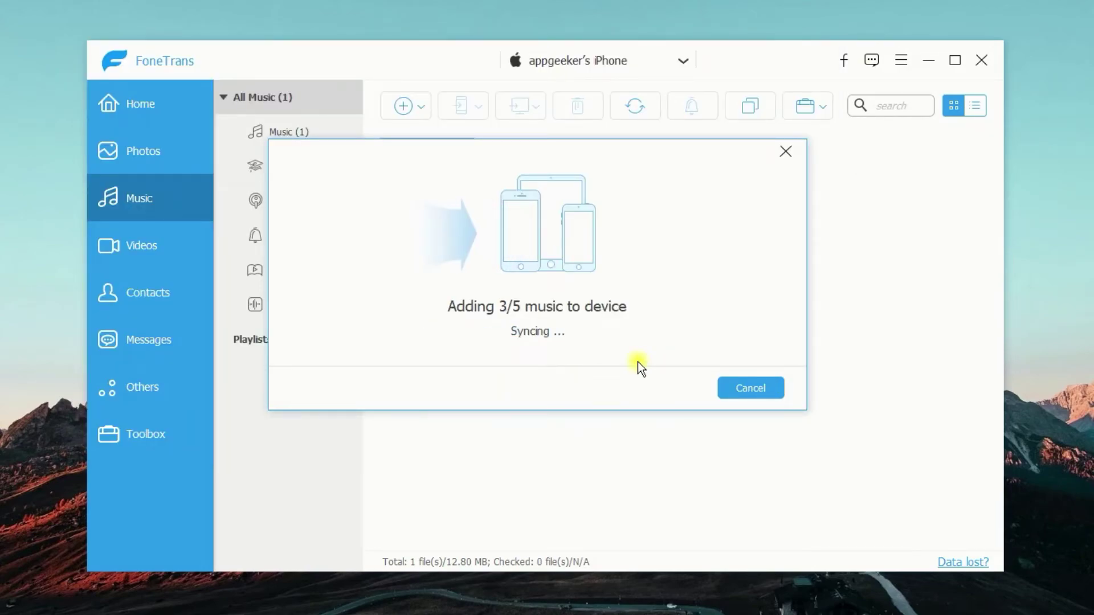
pyautogui.click(735, 388)
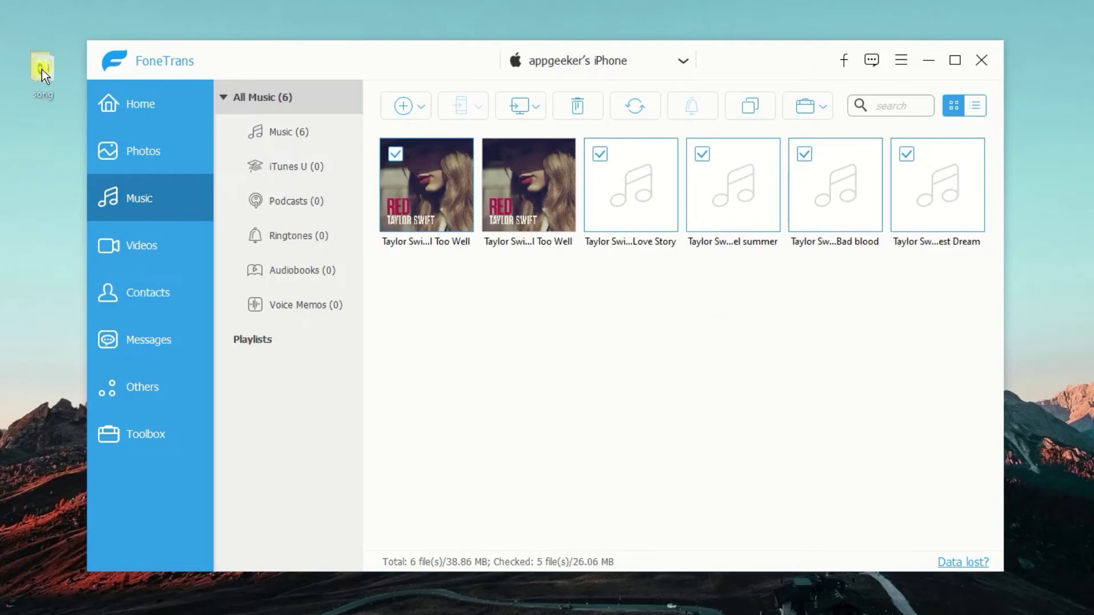
# Drag the desktop 'song' folder into the FoneTrans music list and close the finished message
pyautogui.moveTo(57, 73); pyautogui.dragTo(478, 282)
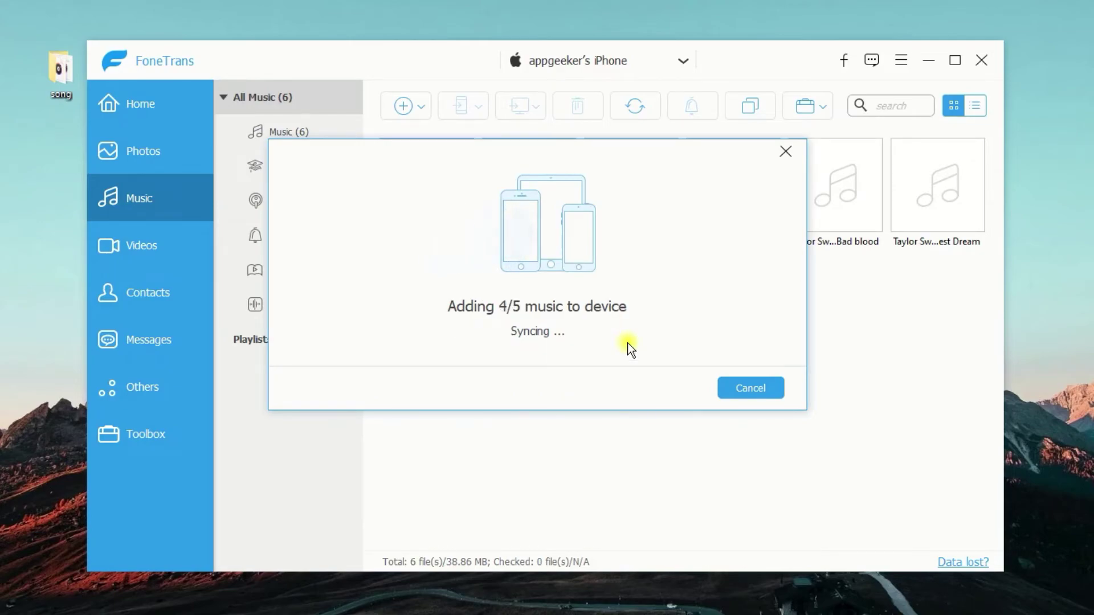
pyautogui.click(751, 387)
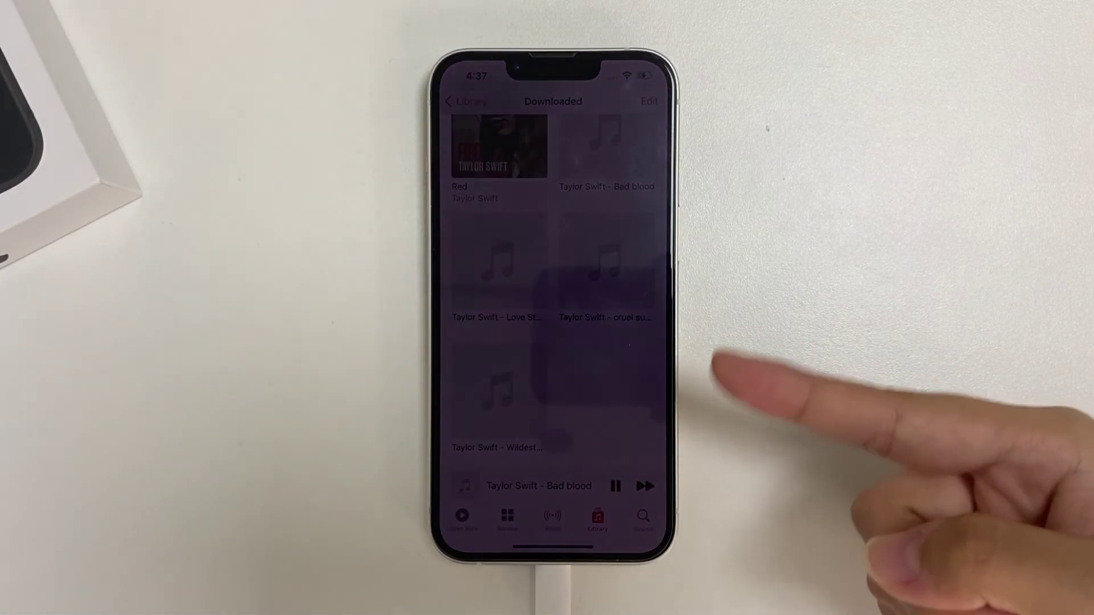
# Wake the iPhone screen to show the Downloaded library with 'Taylor Swift - Bad blood' playing
pyautogui.click(613, 402)
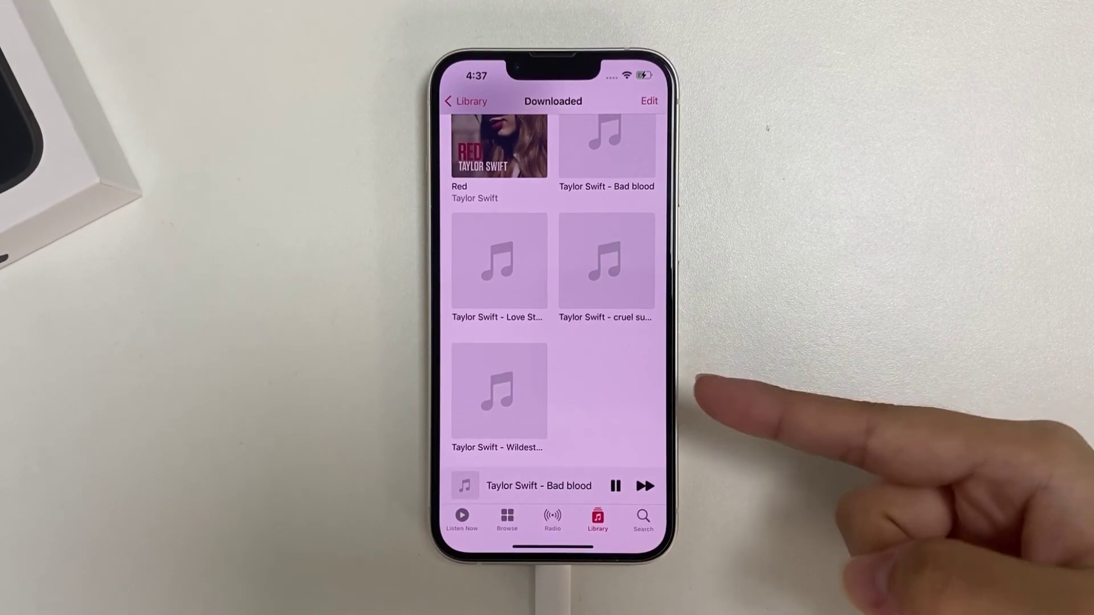